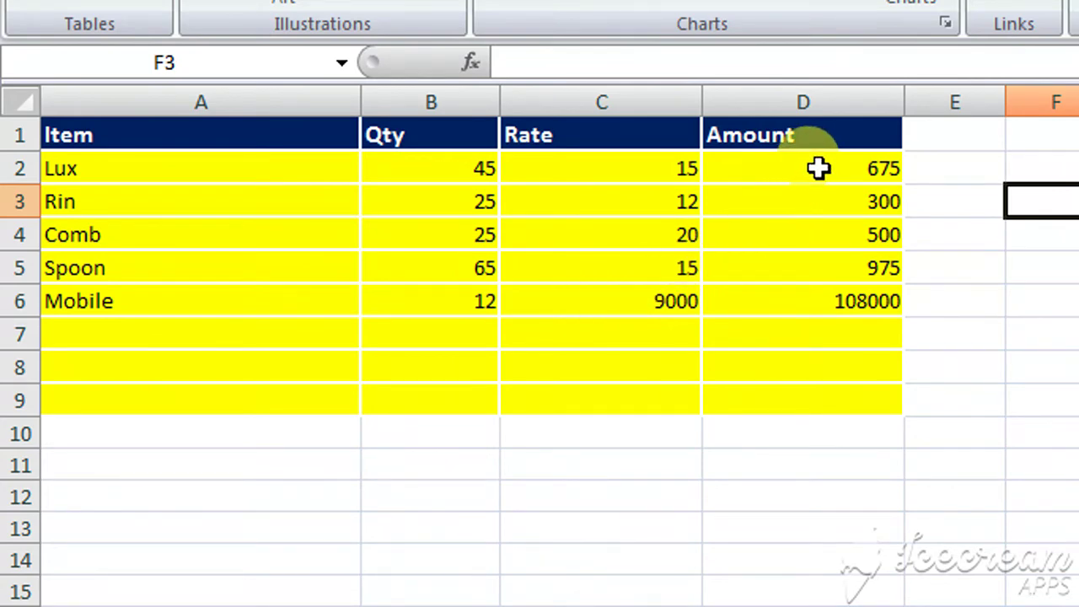
Clear the existing amounts from cells D2:D6 in the Amount column
left_click_drag(822, 166, 825, 296)
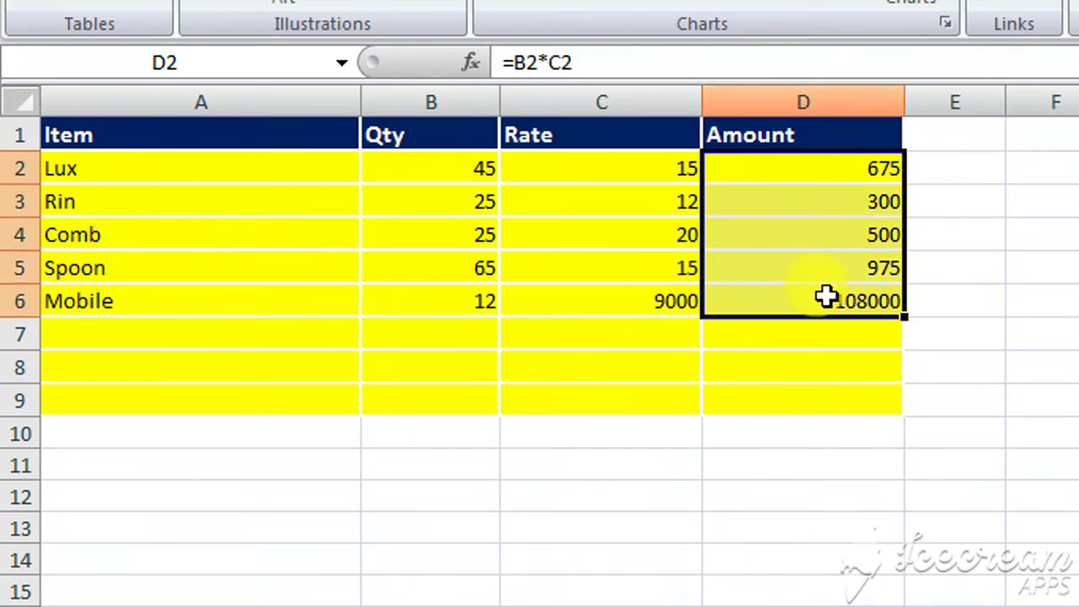
key("Delete")
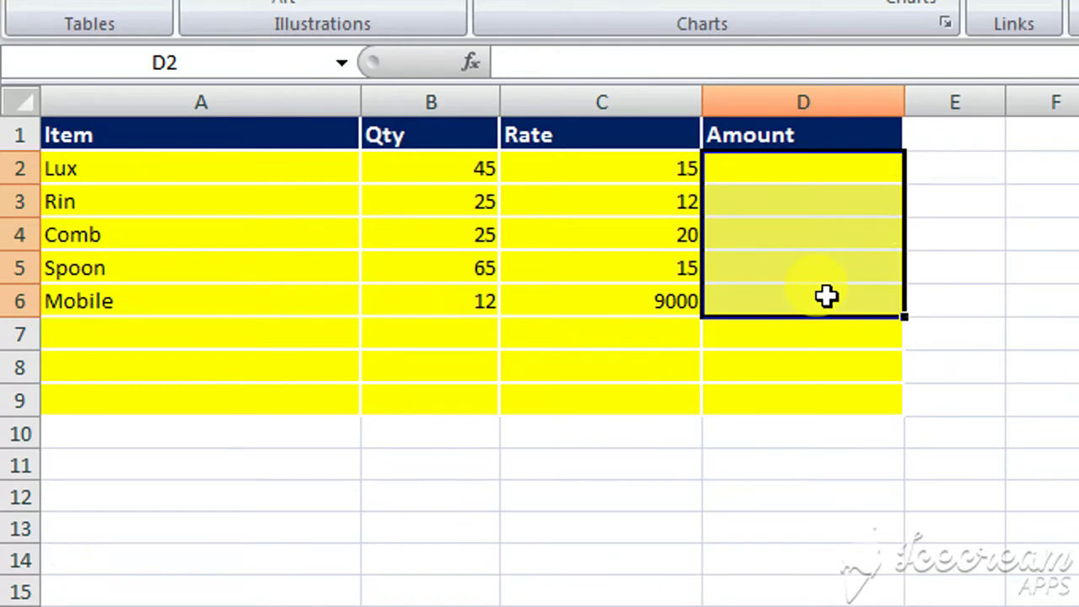
Enter the formula =B2*C2 in cell D2 and fill it down through D6
left_click(824, 178)
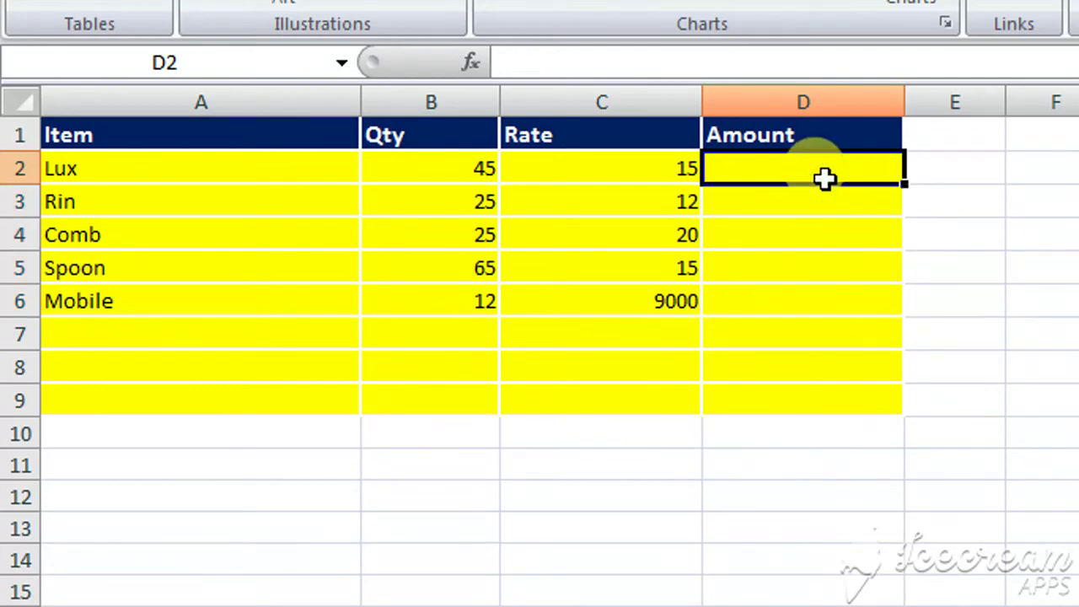
type("=")
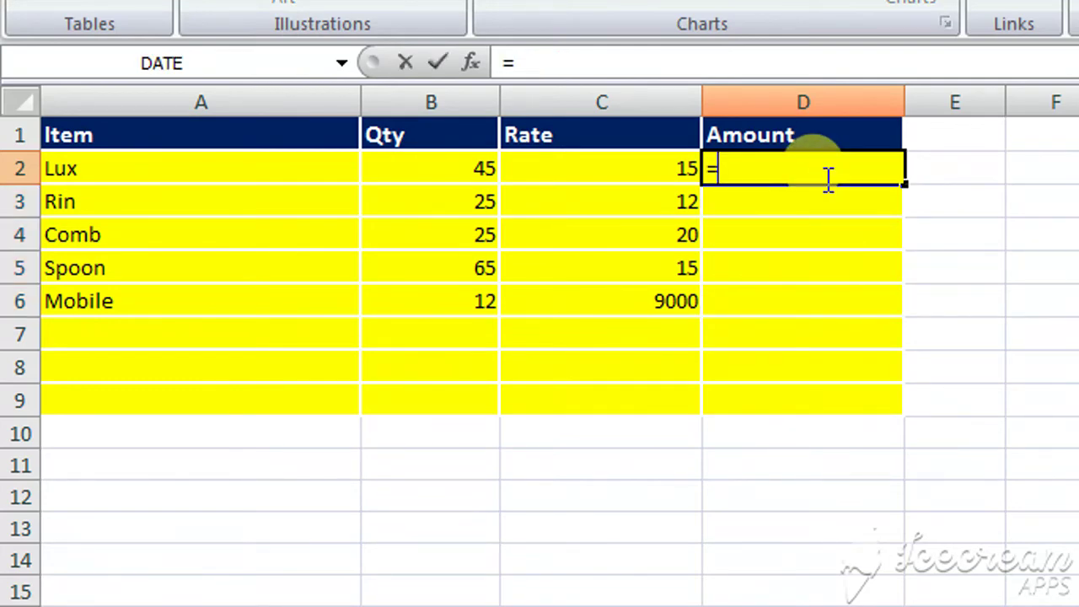
left_click(472, 170)
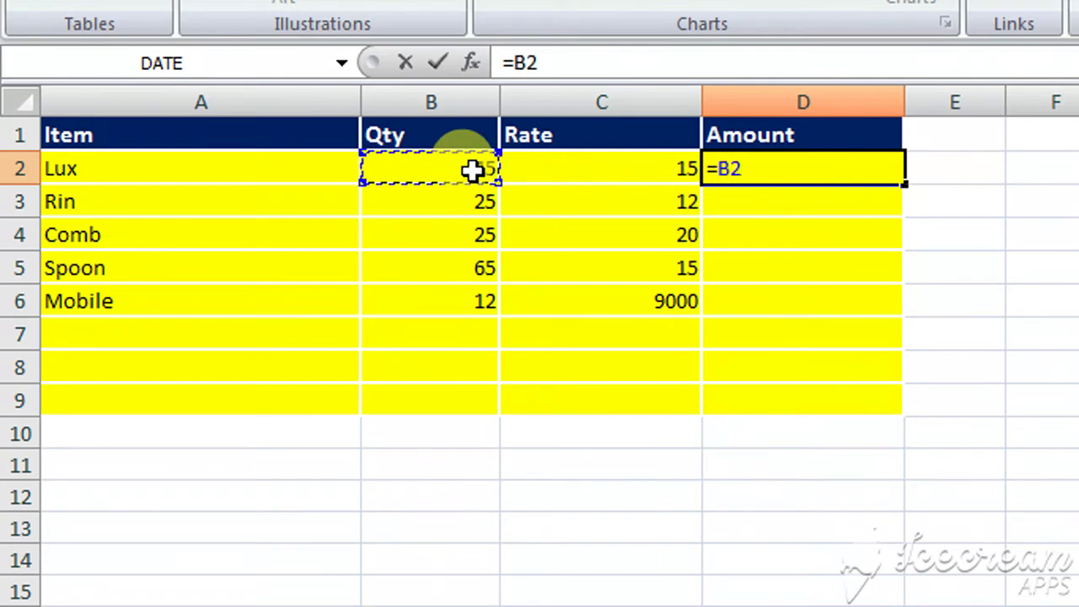
type("*")
left_click(575, 172)
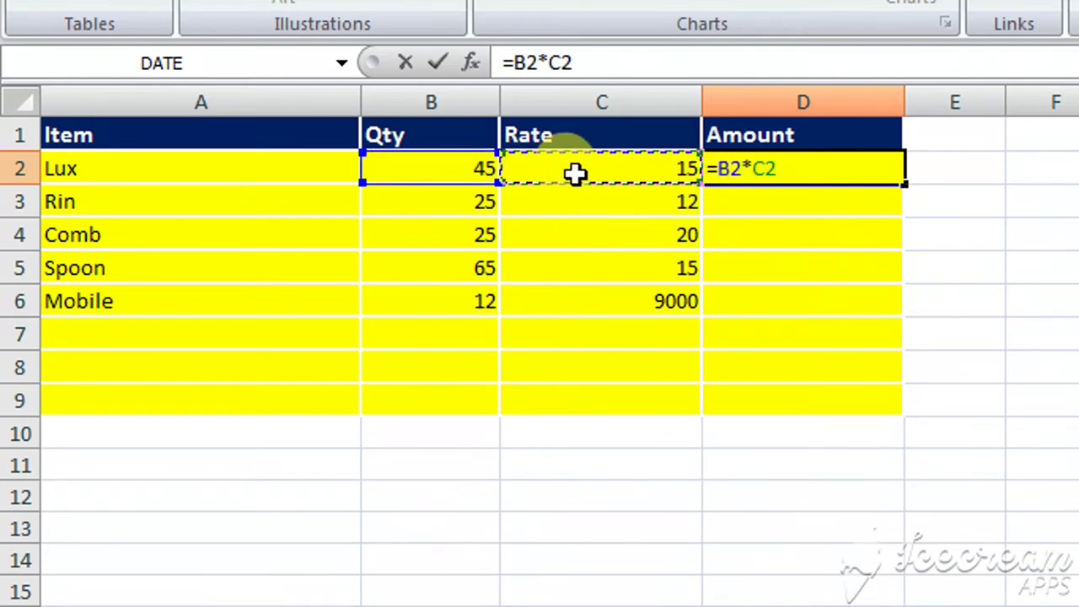
key("Return")
left_click(790, 166)
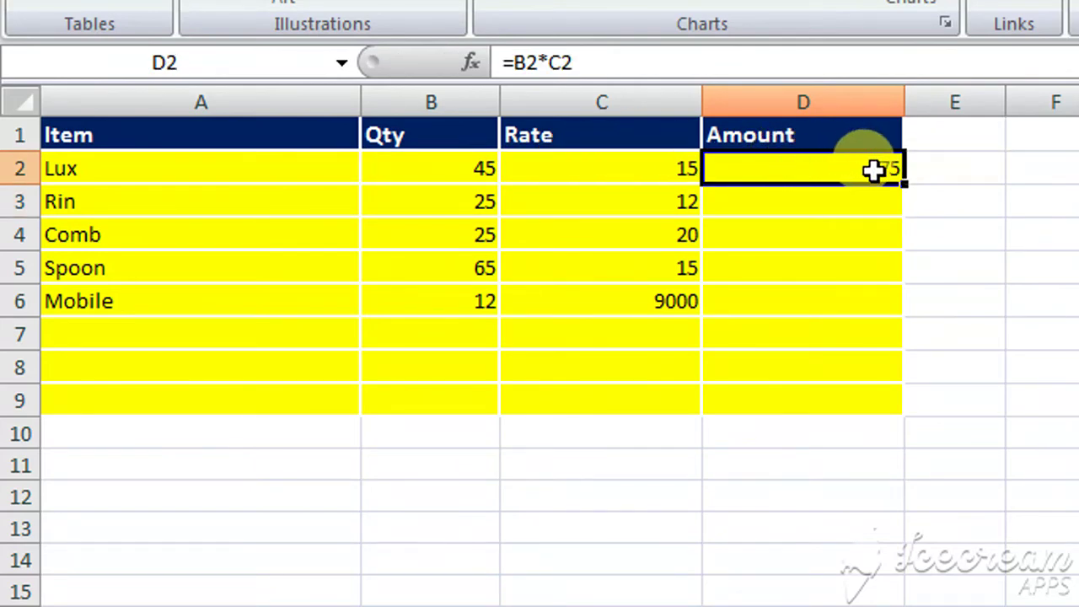
left_click_drag(903, 183, 903, 313)
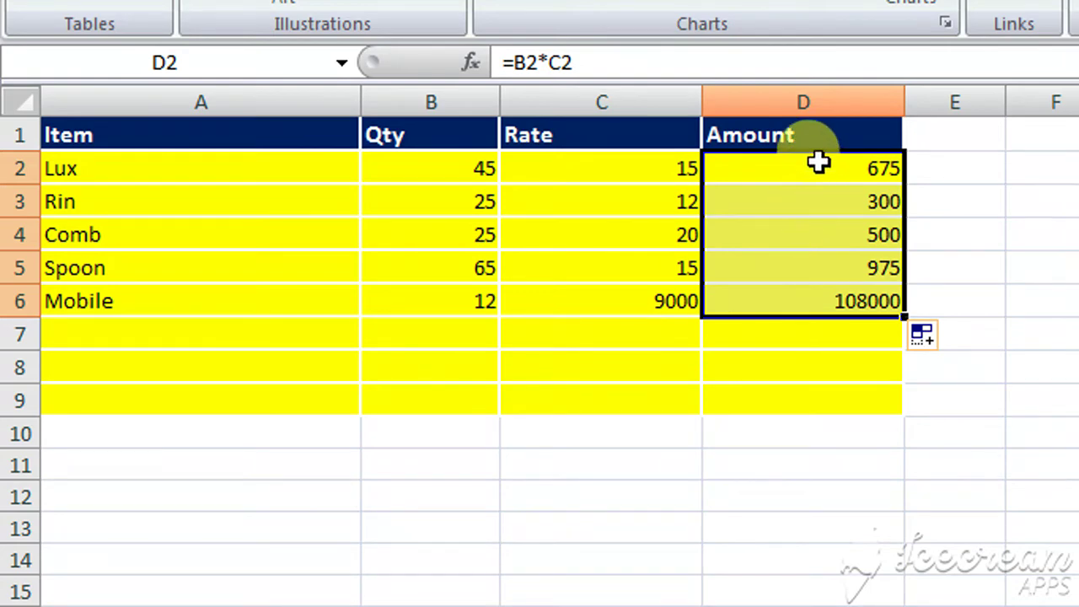
Delete the filled-down Amount formulas from all item rows, D2 through D6
left_click_drag(819, 163, 827, 284)
key("Delete")
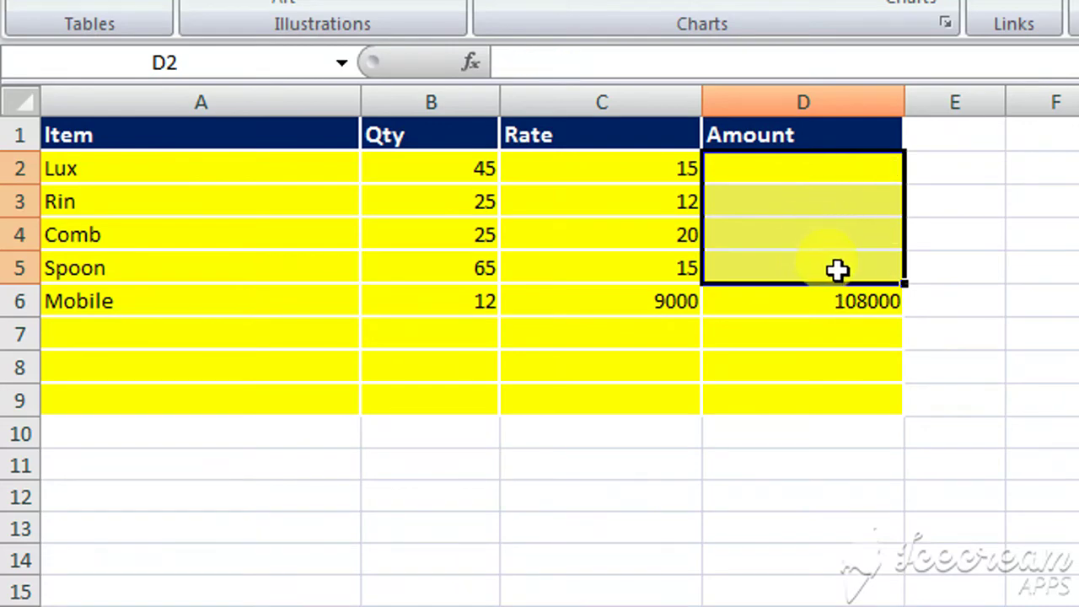
left_click(843, 301)
key("Delete")
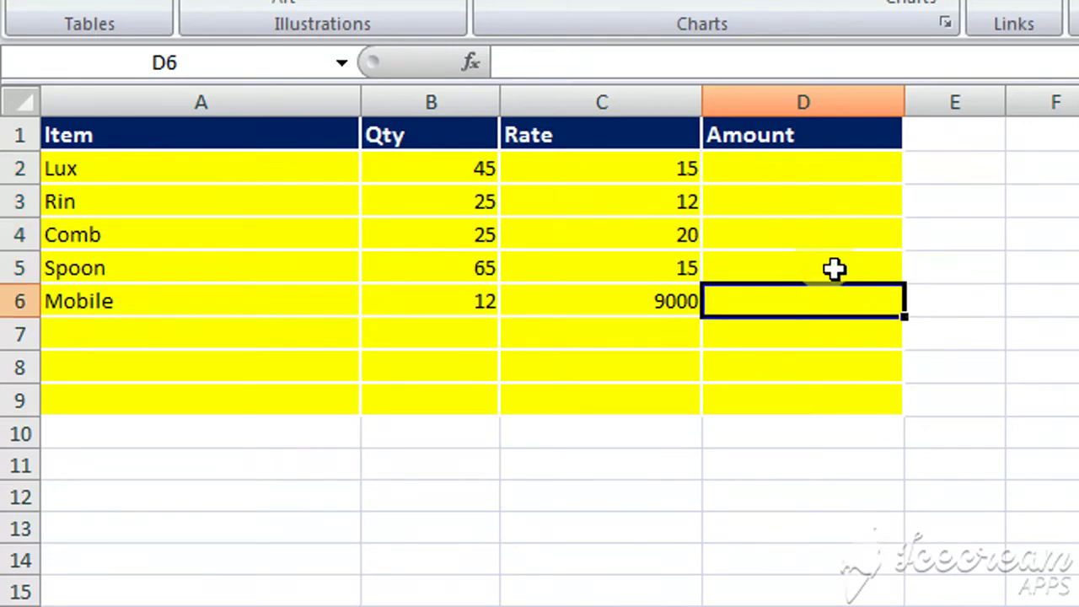
Enter the formula =B2*C2 into all of D2:D6 at once to calculate each item's amount
left_click(799, 164)
double_click(803, 167)
left_click(807, 241)
left_click_drag(802, 173, 815, 295)
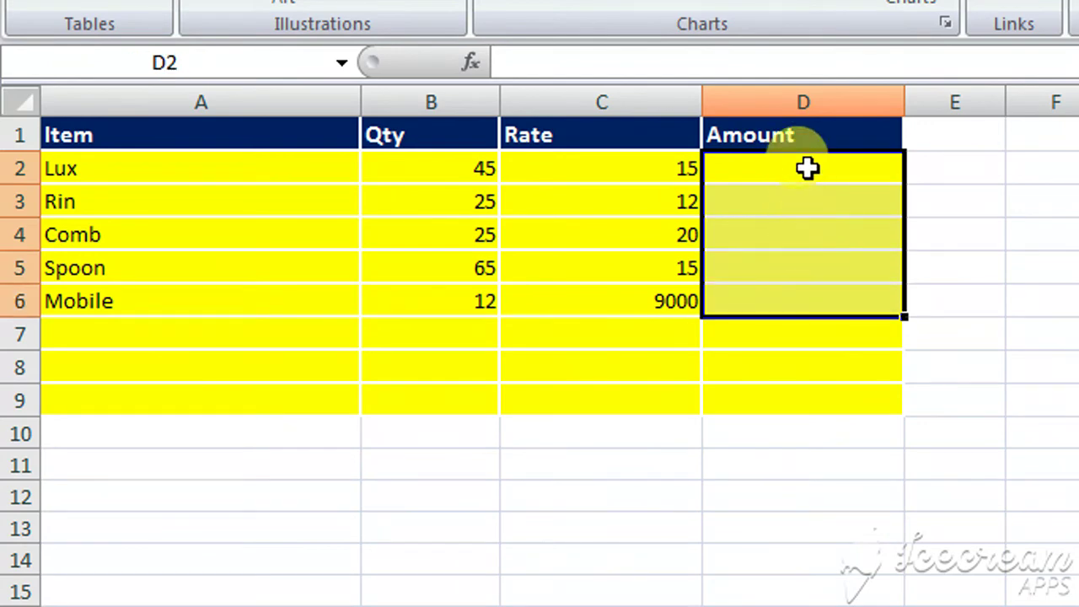
type("=")
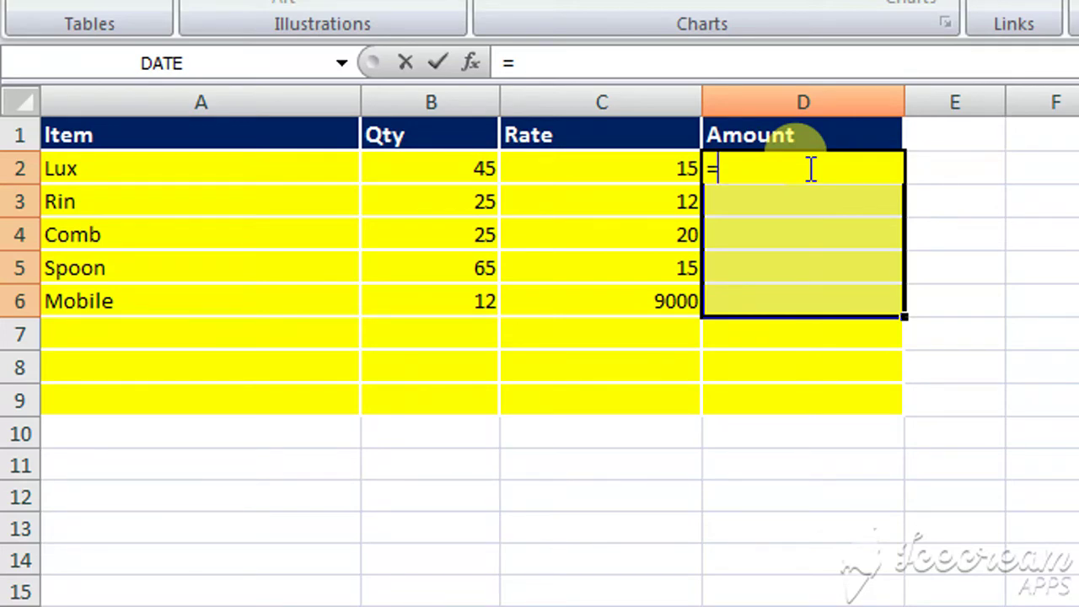
left_click(445, 167)
type("*")
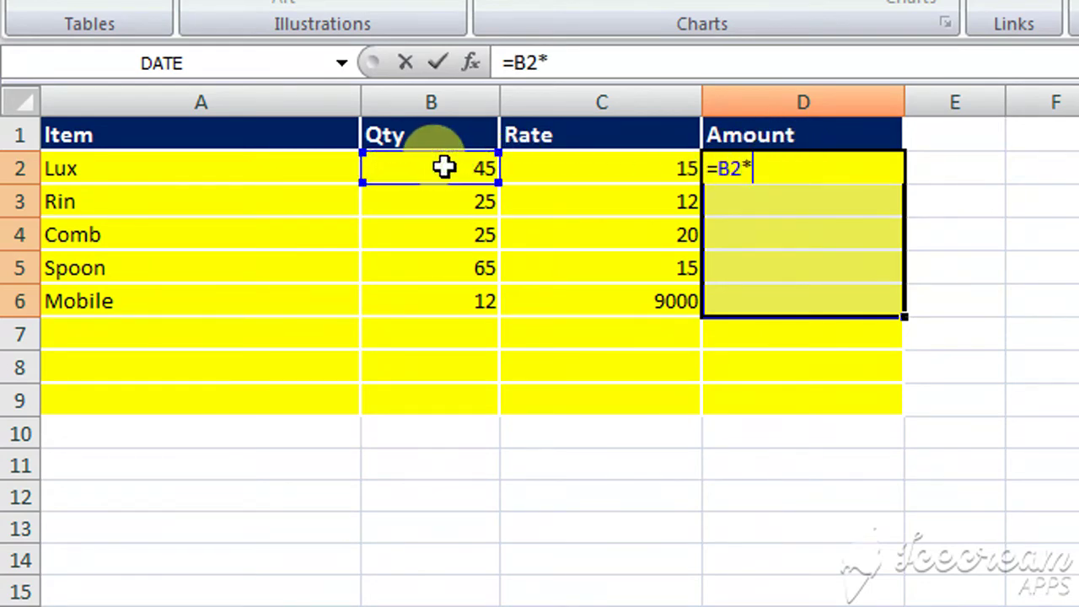
left_click(546, 168)
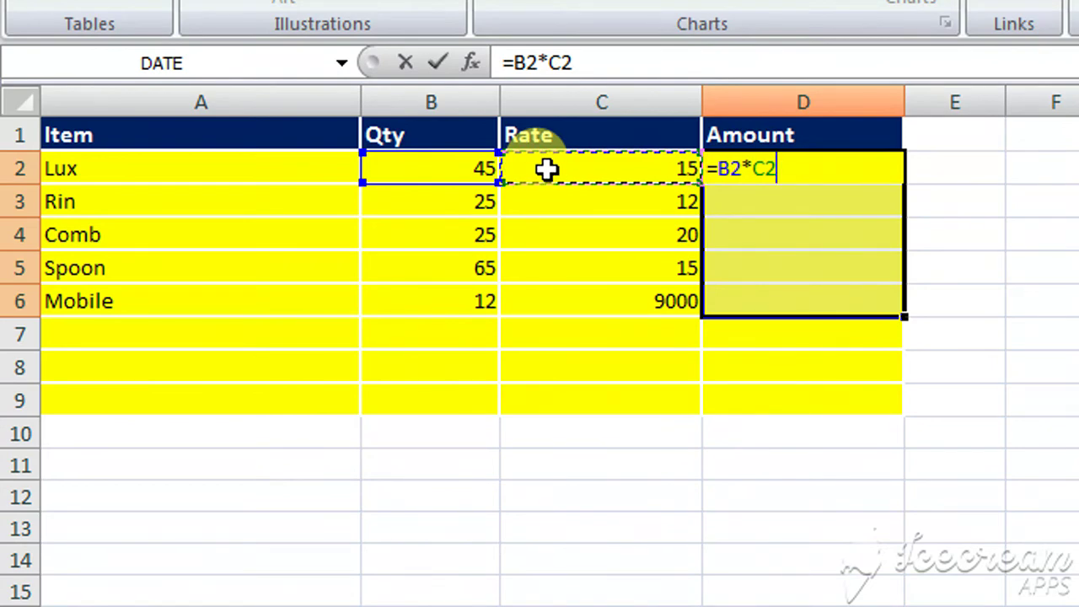
key("ctrl+Return")
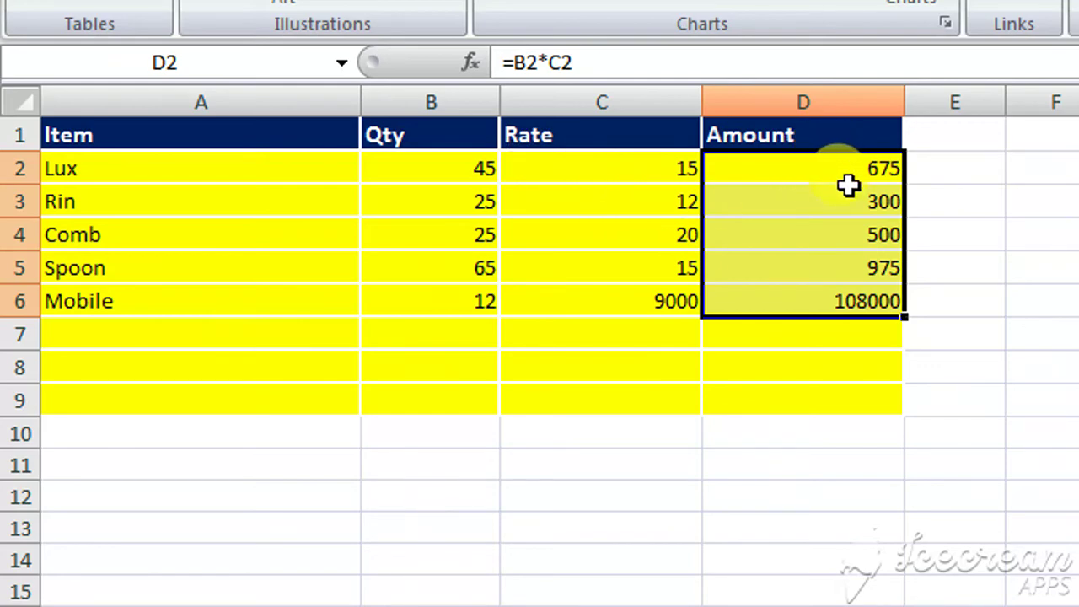
left_click(749, 398)
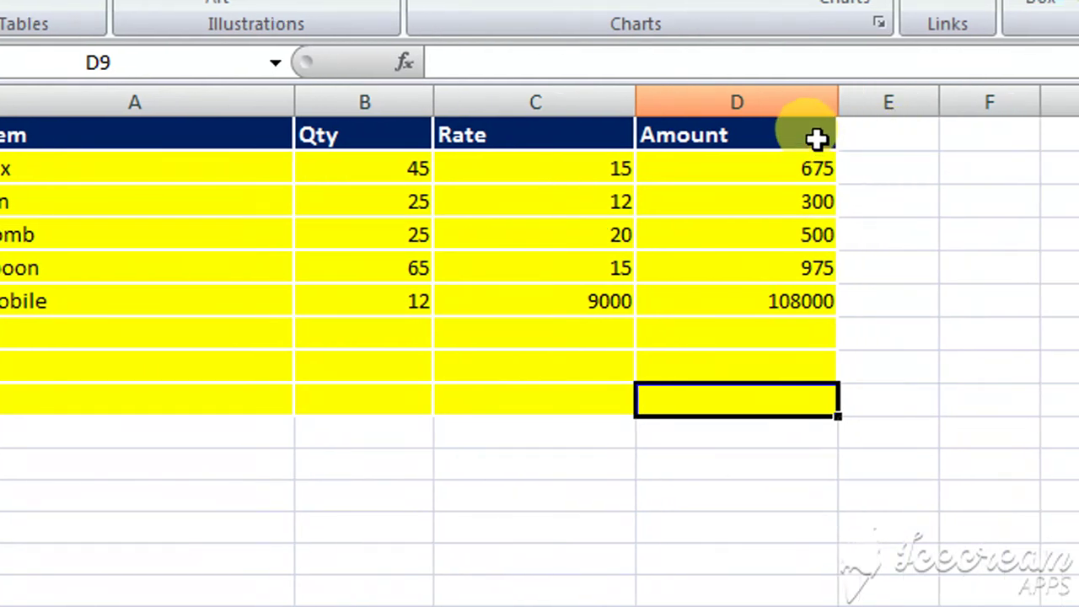
Add the column heading "Discount" in cell E1, next to Amount
left_click(877, 137)
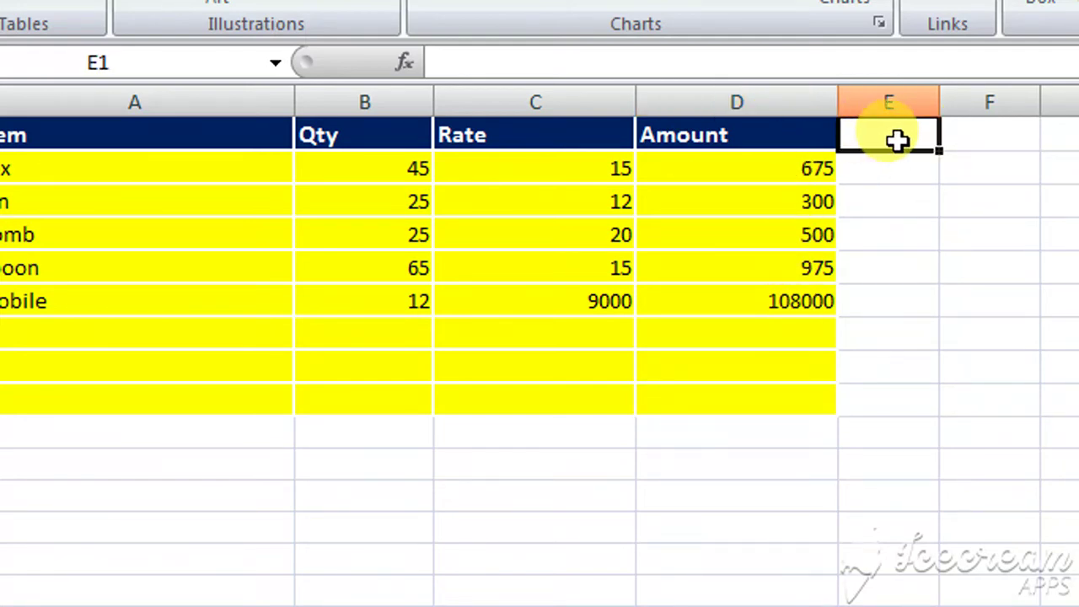
type("D")
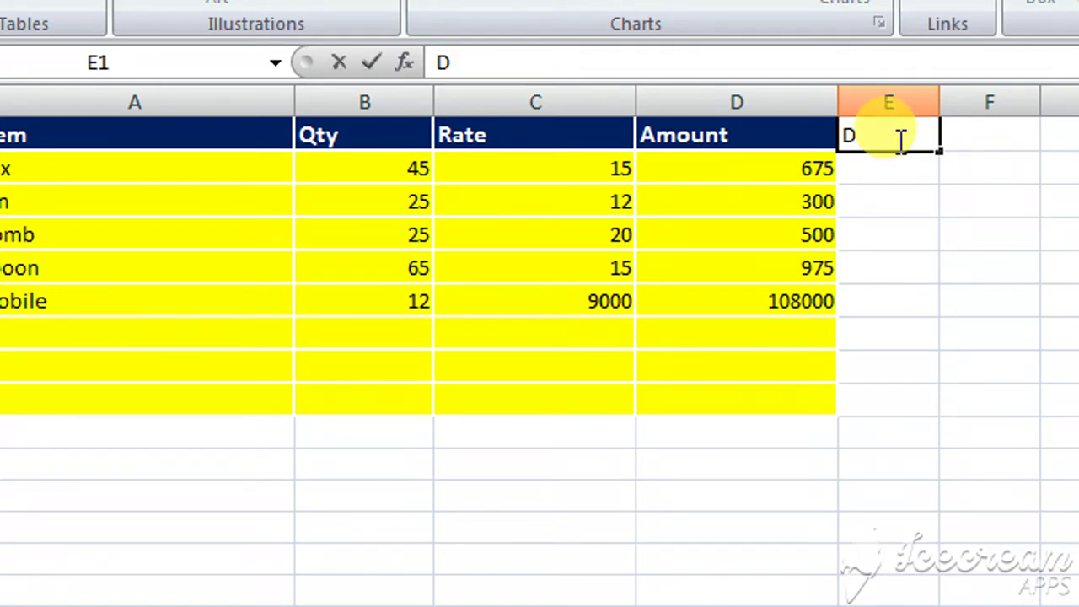
type("iscount")
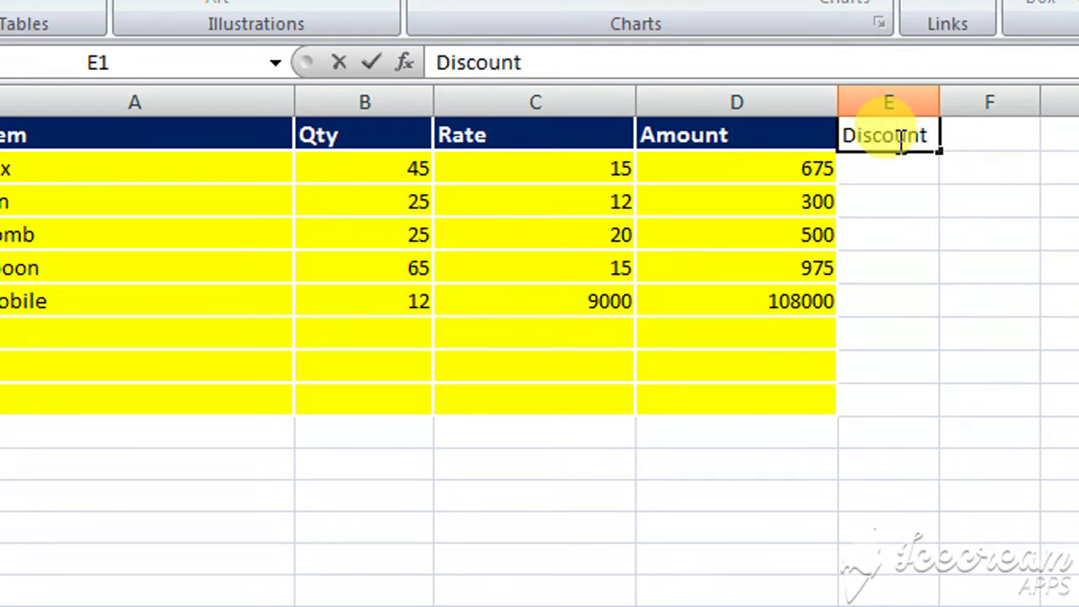
key("Return")
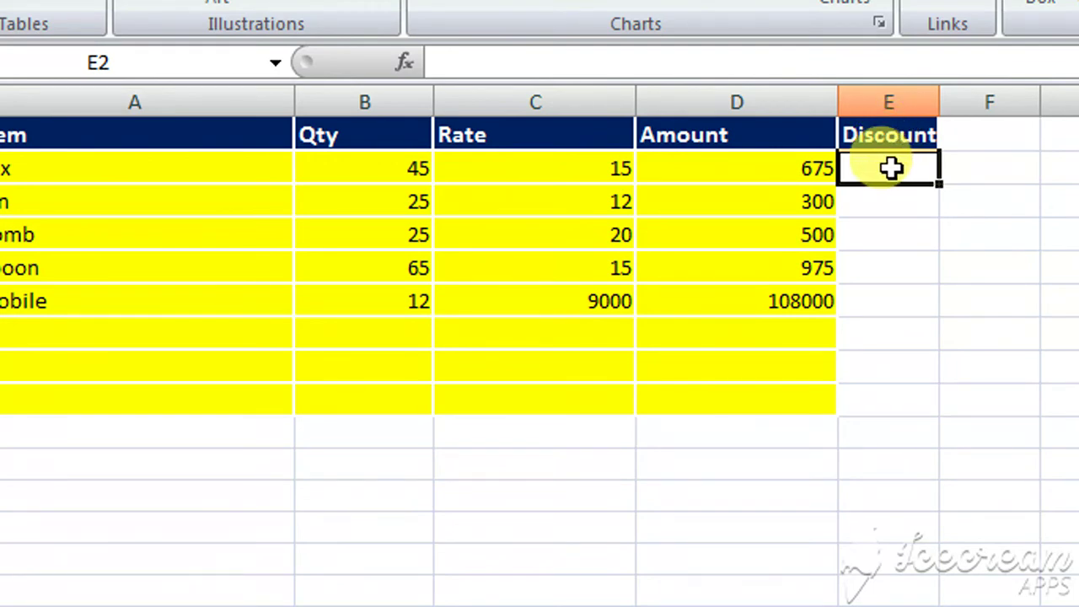
Enter the formula =D2*10% into all of E2:E9 at once to calculate the discounts
left_click_drag(891, 164, 891, 393)
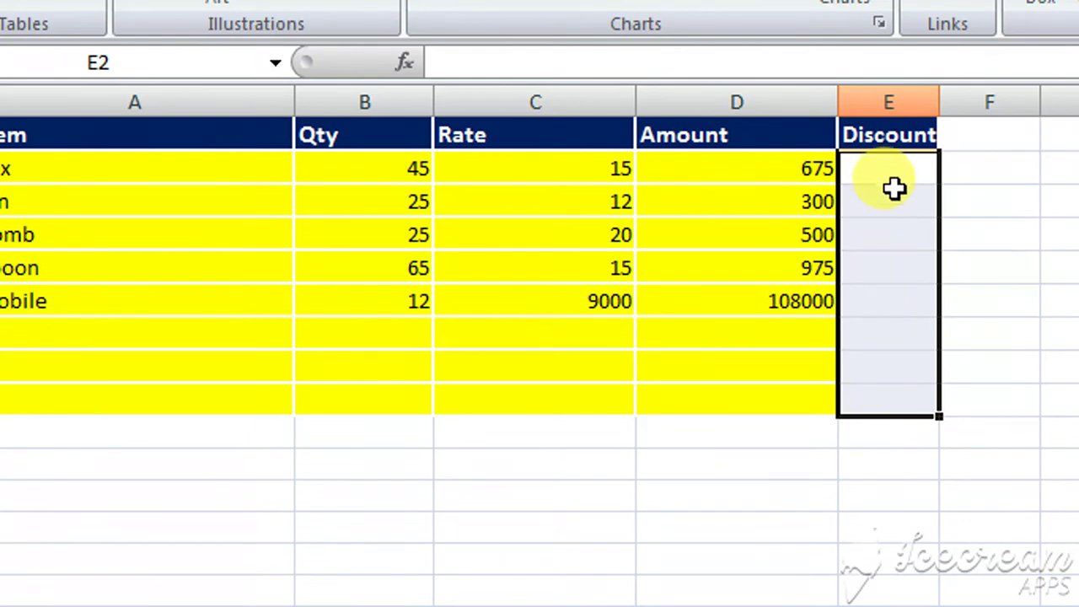
type("=")
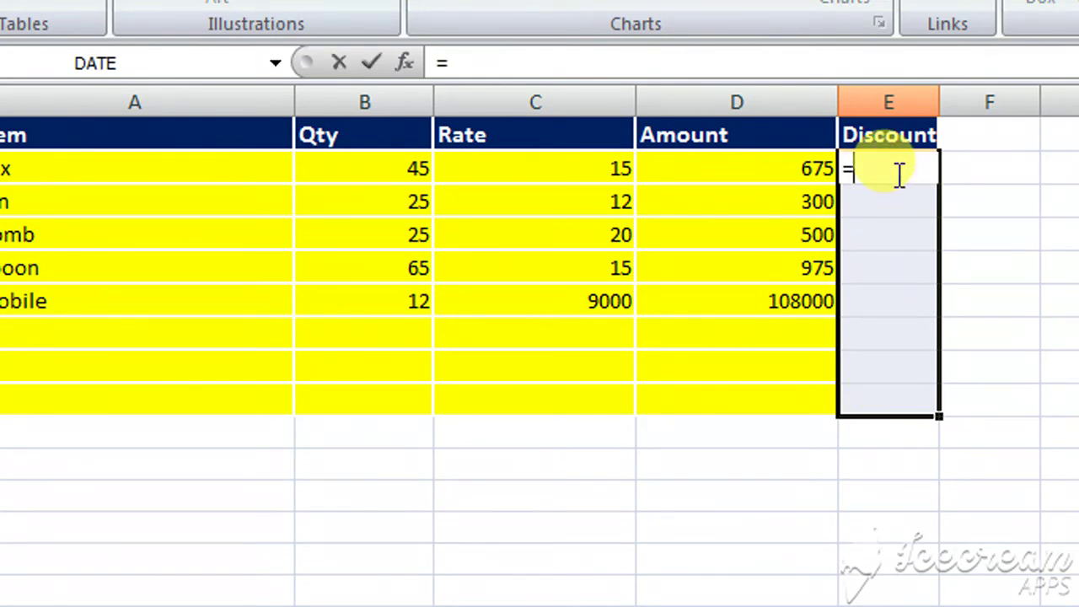
left_click(752, 167)
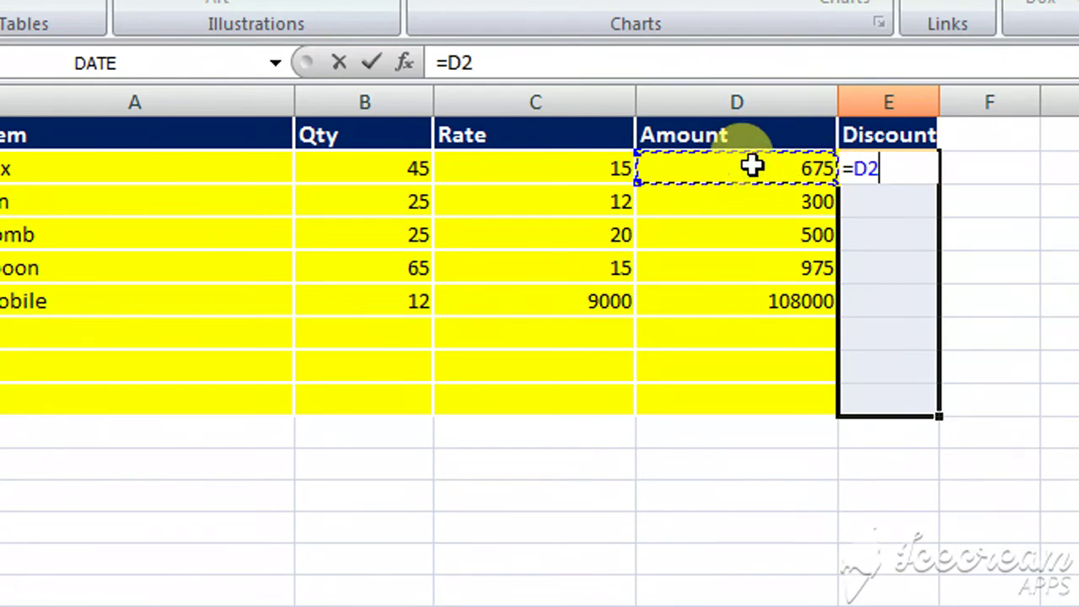
type("*")
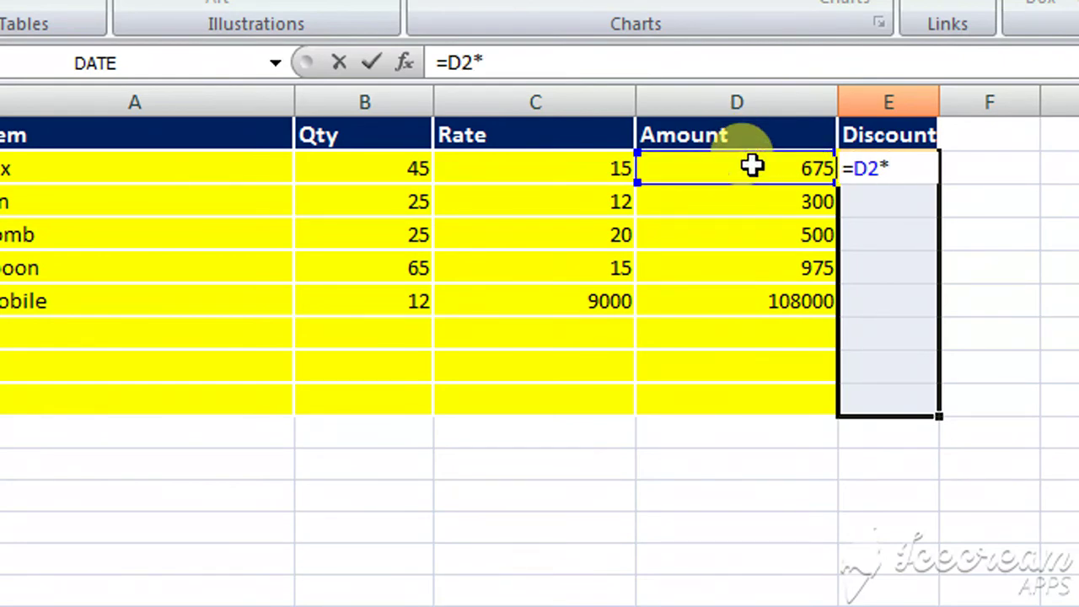
type("10%")
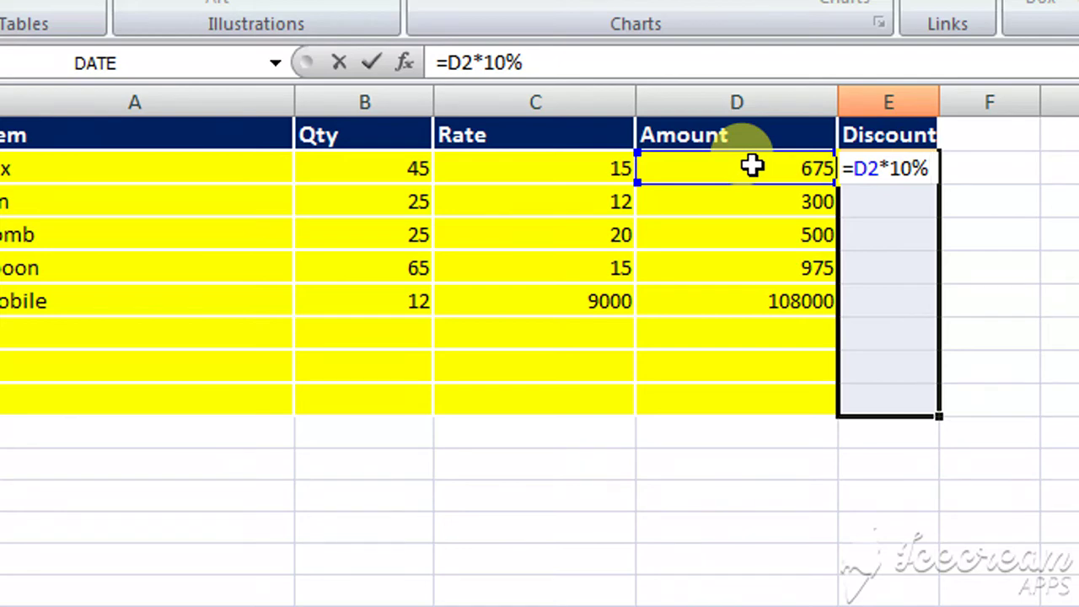
key("ctrl+Return")
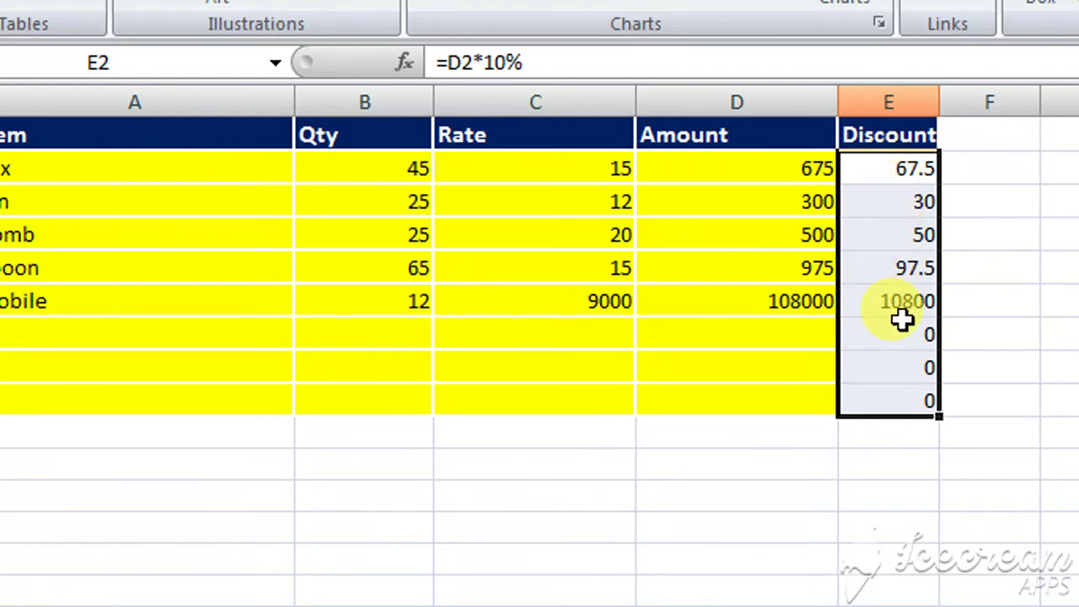
Add the column heading "Net Amount" in cell F1, next to Discount
left_click(959, 137)
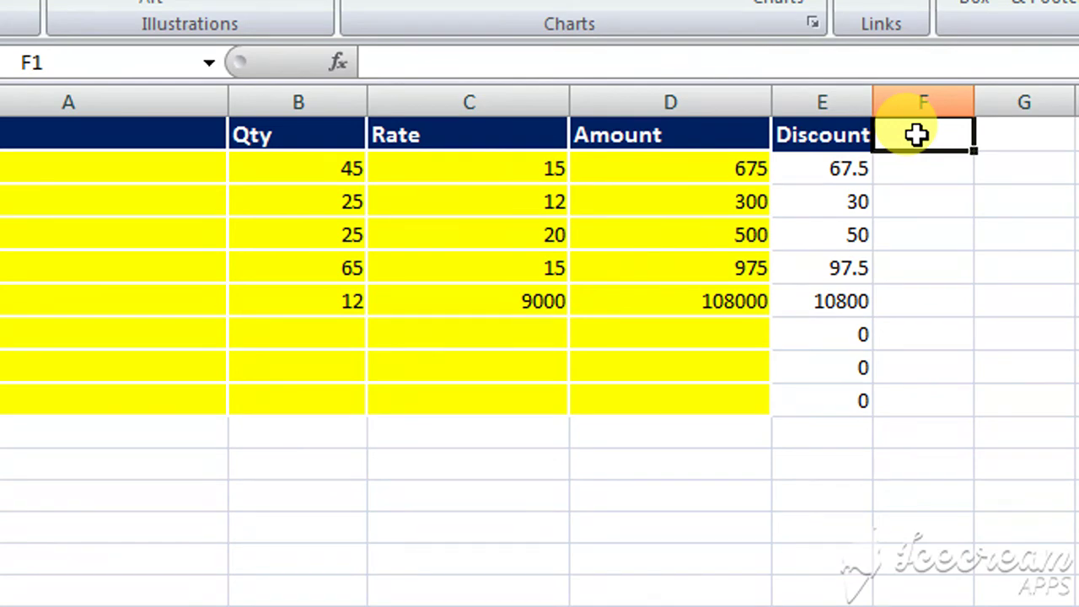
type("Net")
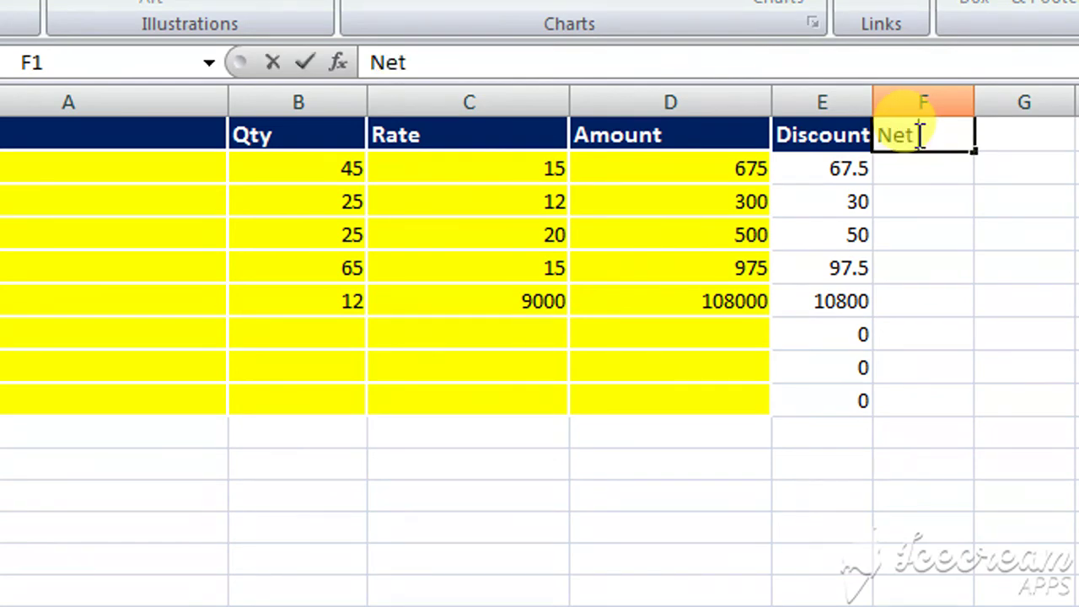
type(" Amount")
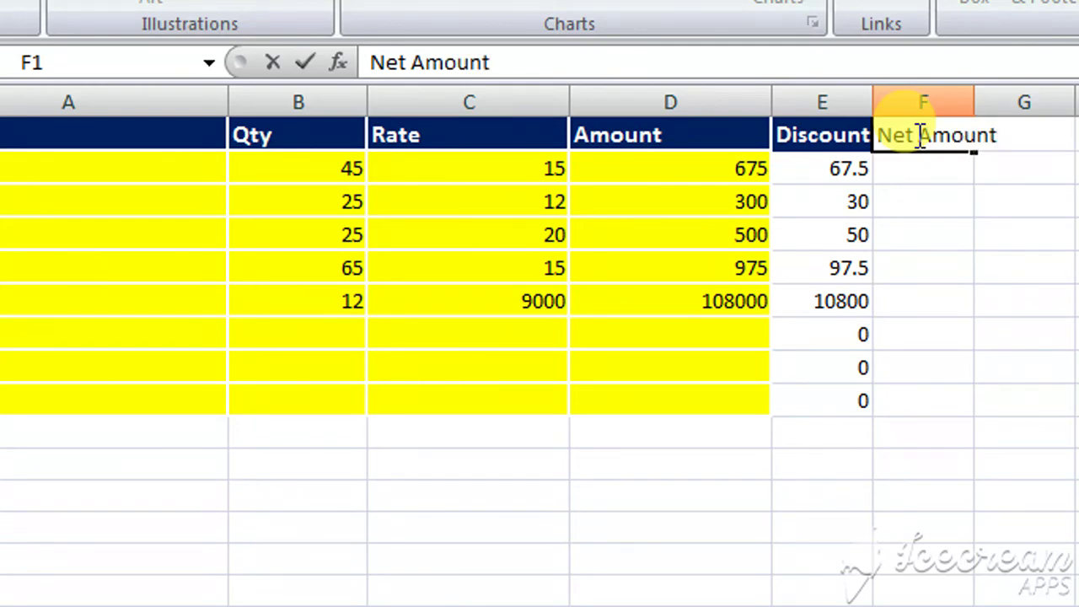
key("Return")
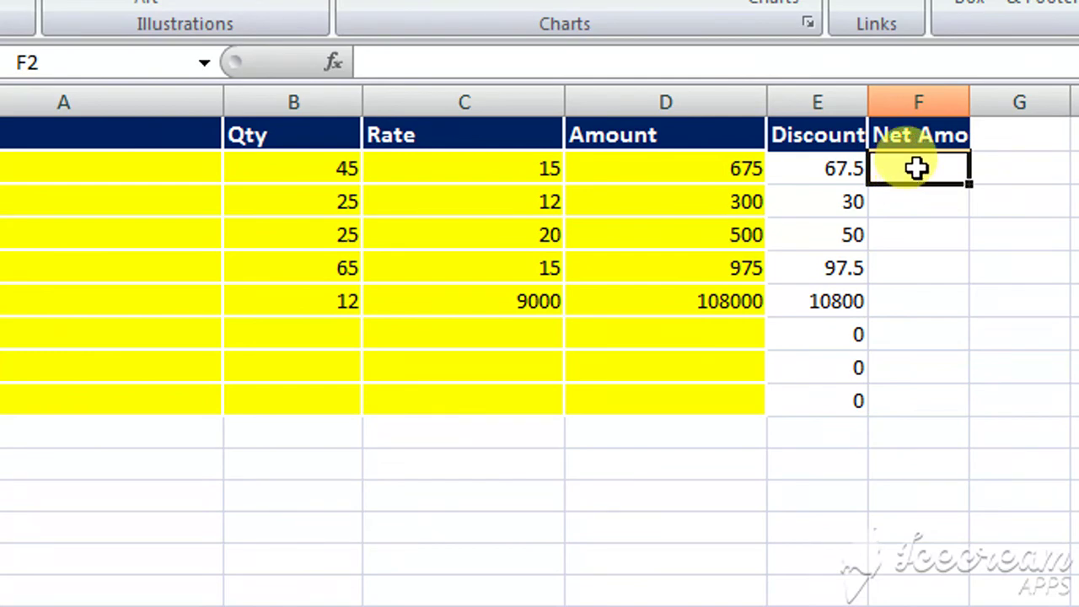
Enter the formula =D2-E2 into all of F2:F9 at once to calculate the net amounts
left_click_drag(918, 168, 916, 386)
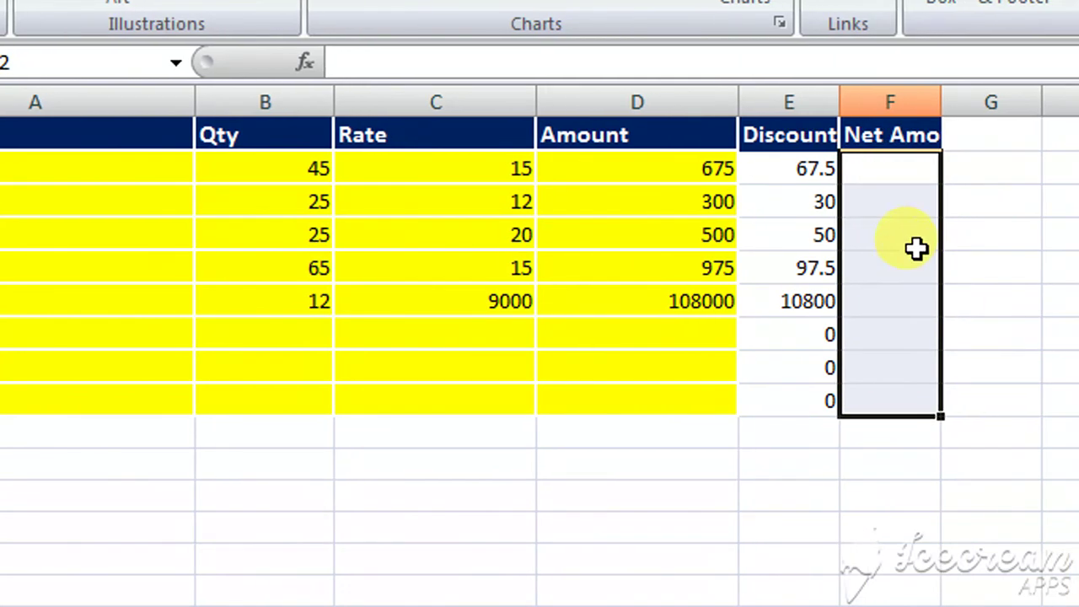
type("=")
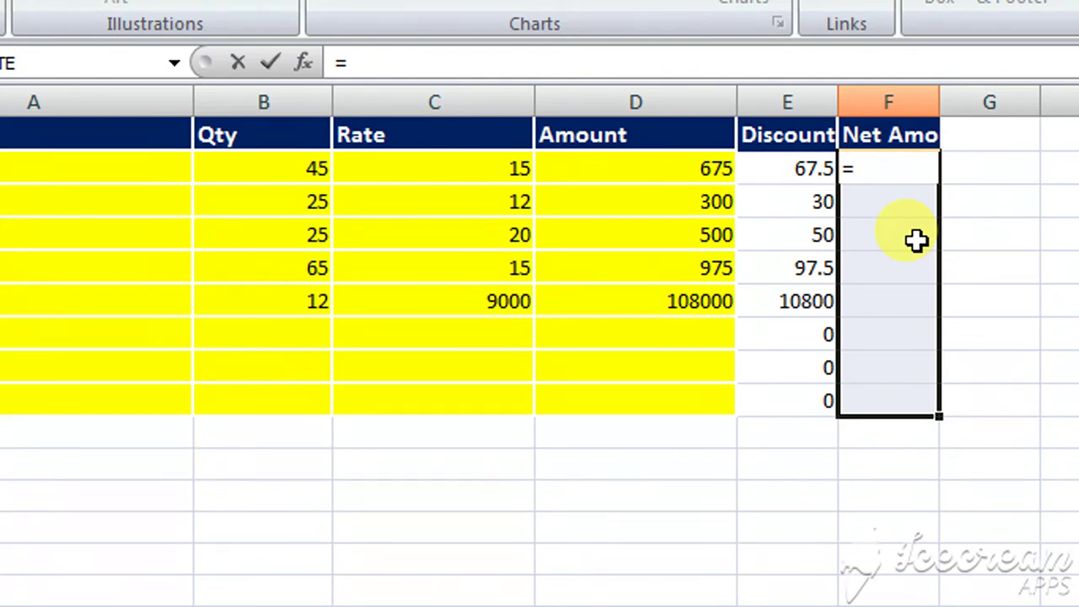
left_click(597, 163)
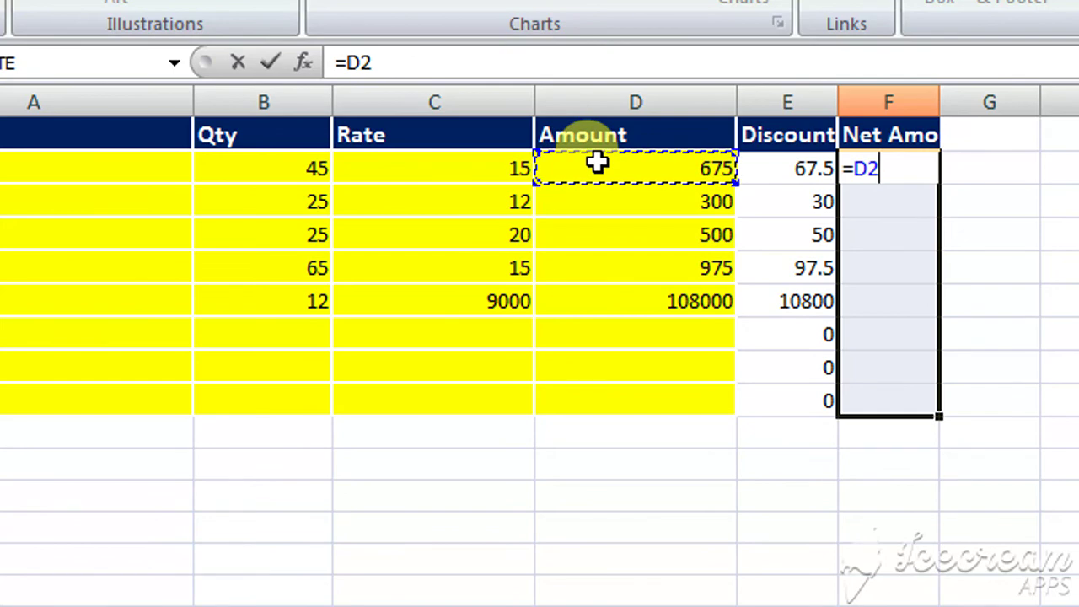
type("-")
left_click(784, 175)
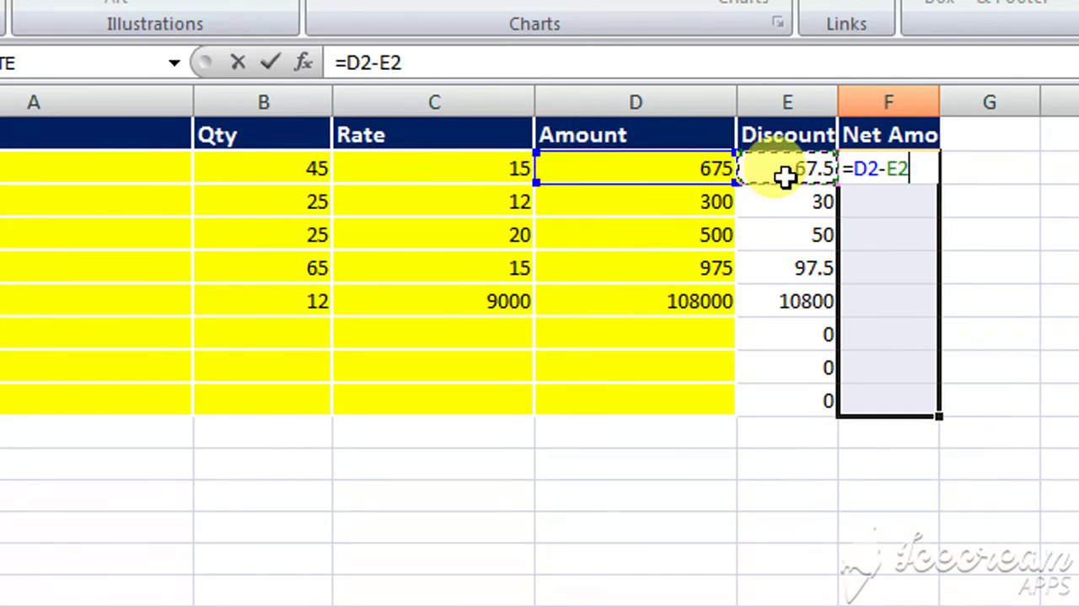
key("ctrl+Return")
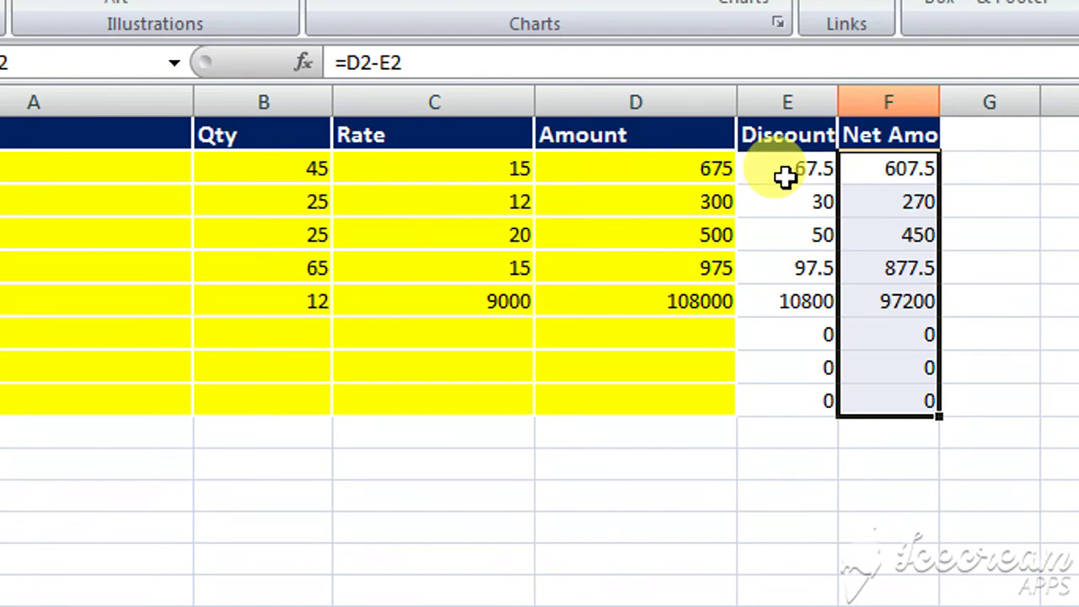
Fill the Discount and Net Amount cells E2:F9 with standard yellow to match the other item rows
left_click(785, 176)
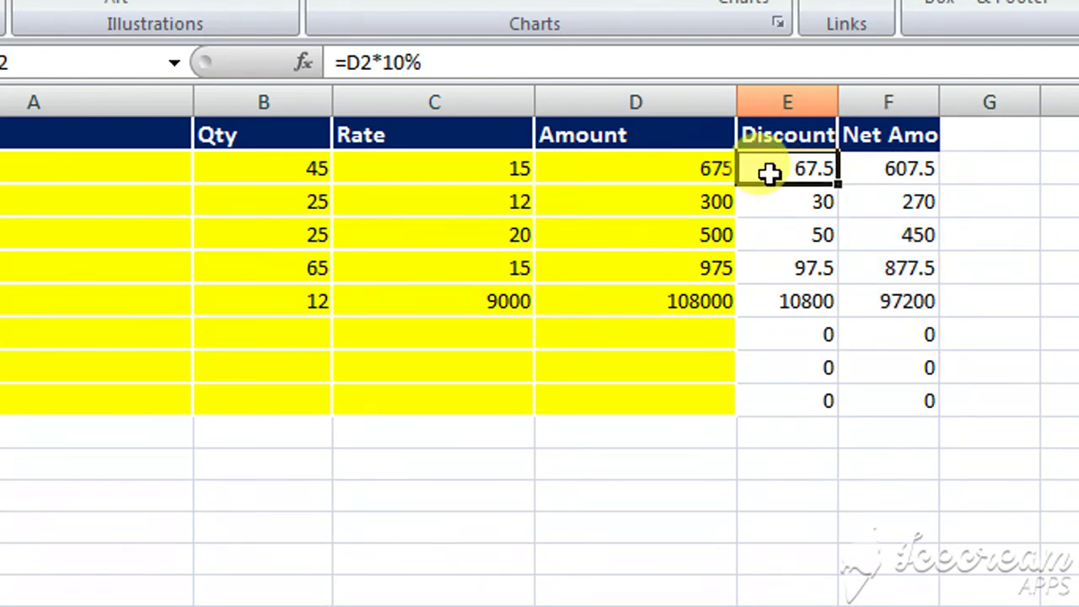
left_click_drag(769, 173, 896, 392)
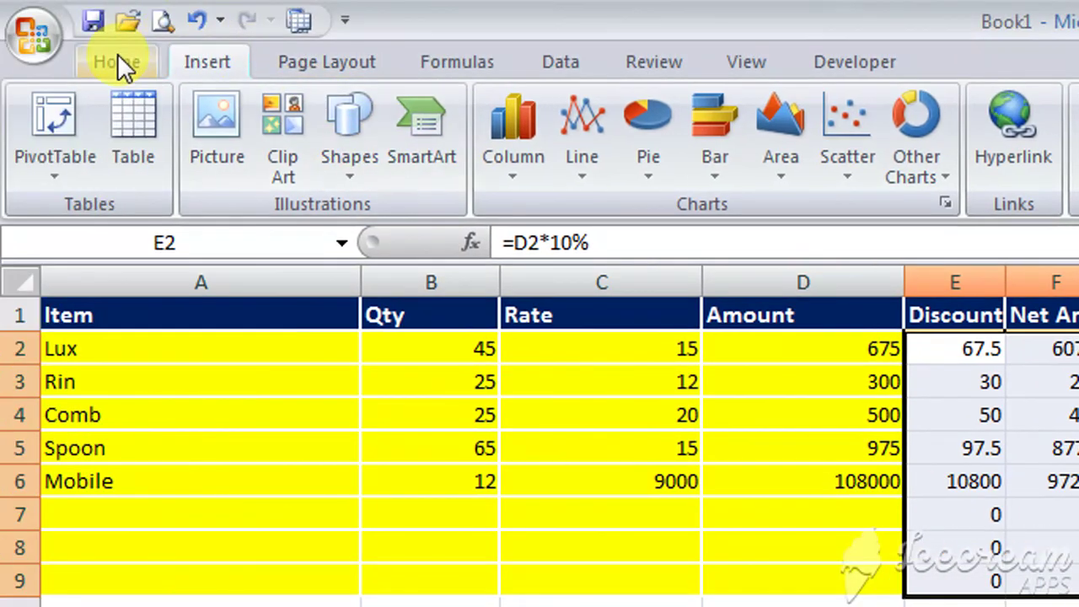
left_click(0, 11)
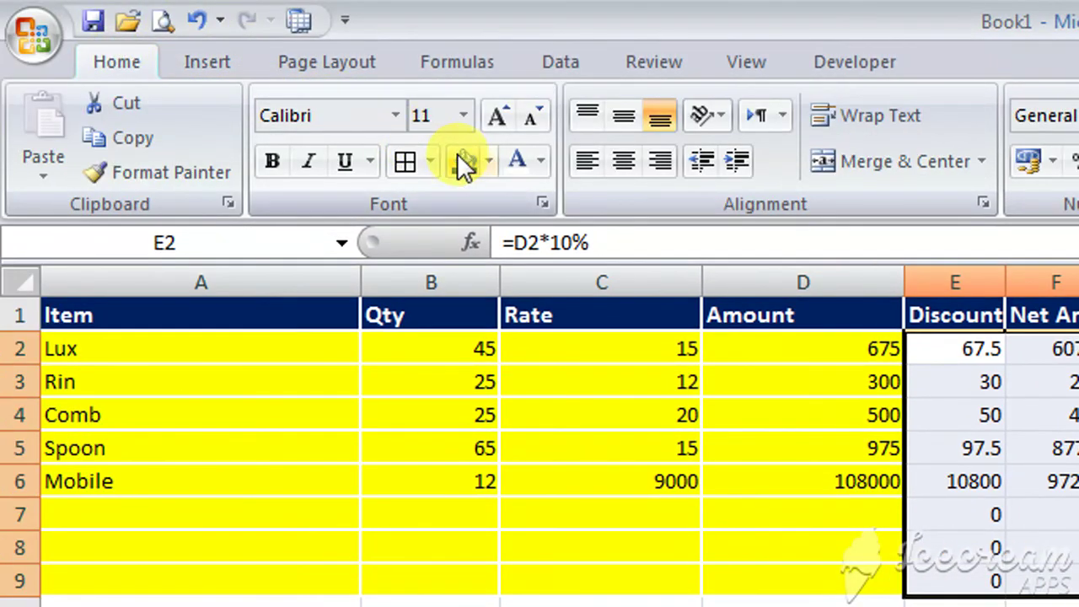
left_click(486, 161)
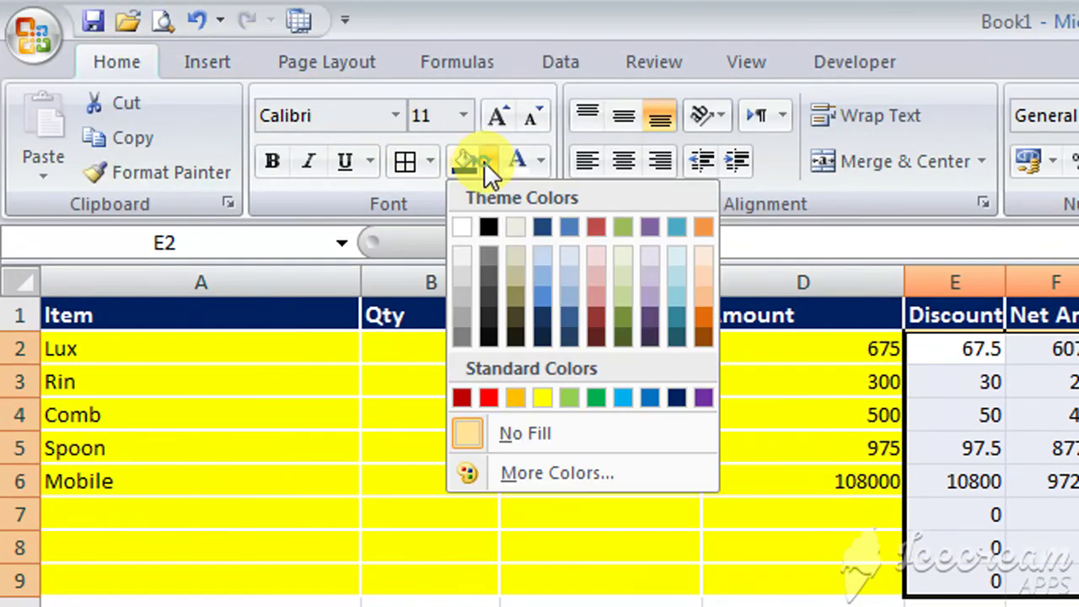
left_click(542, 390)
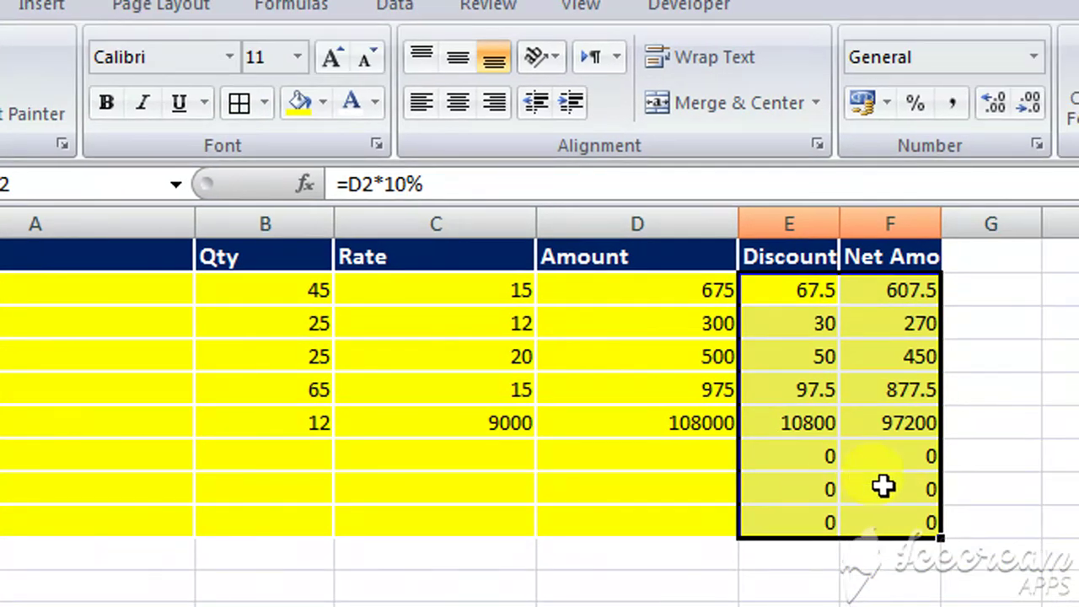
left_click(1054, 544)
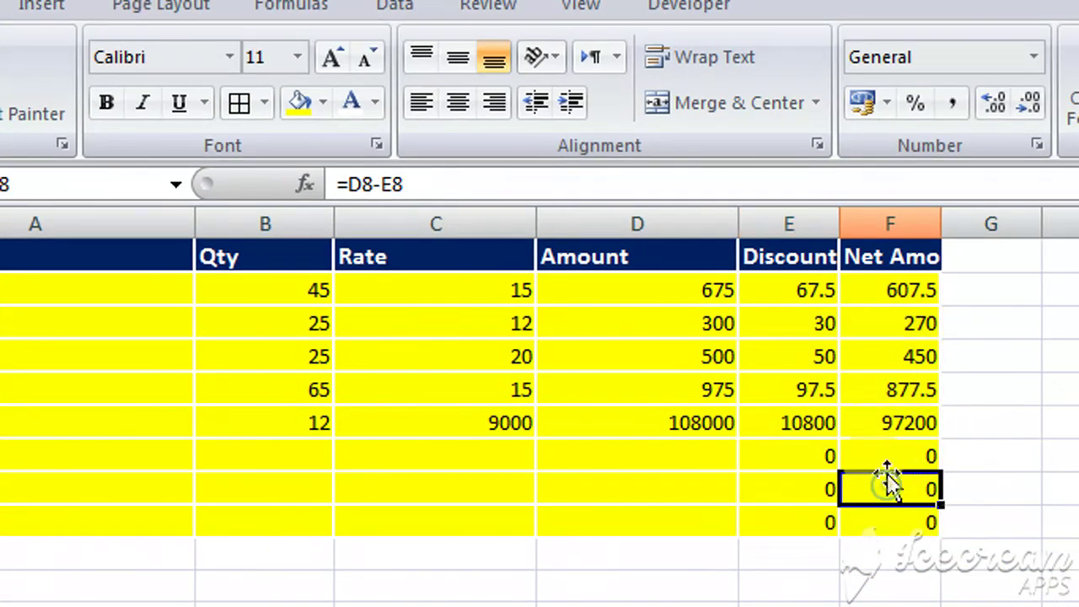